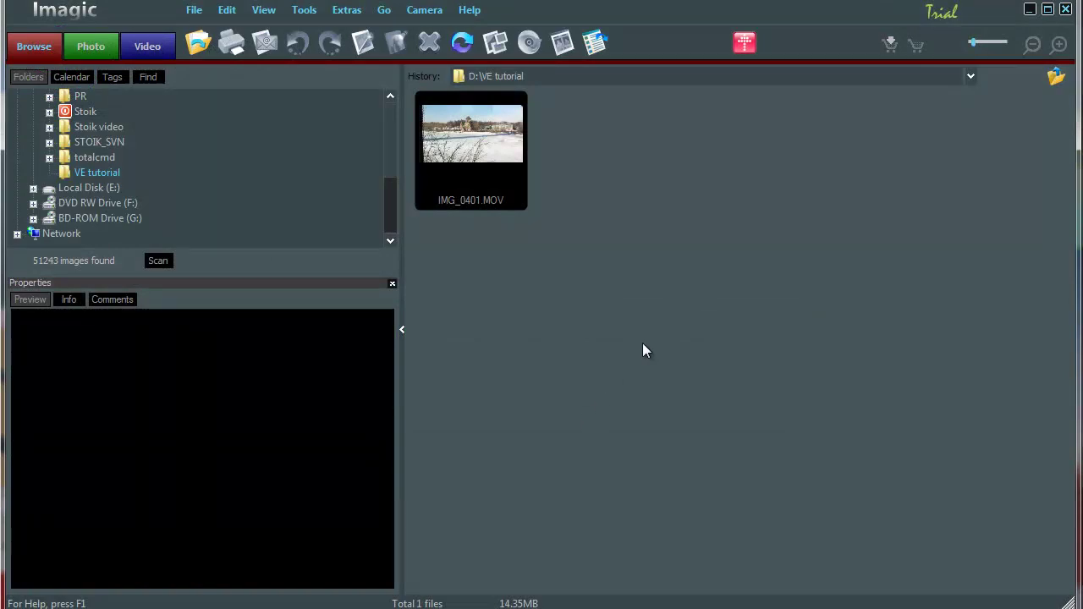
click(464, 119)
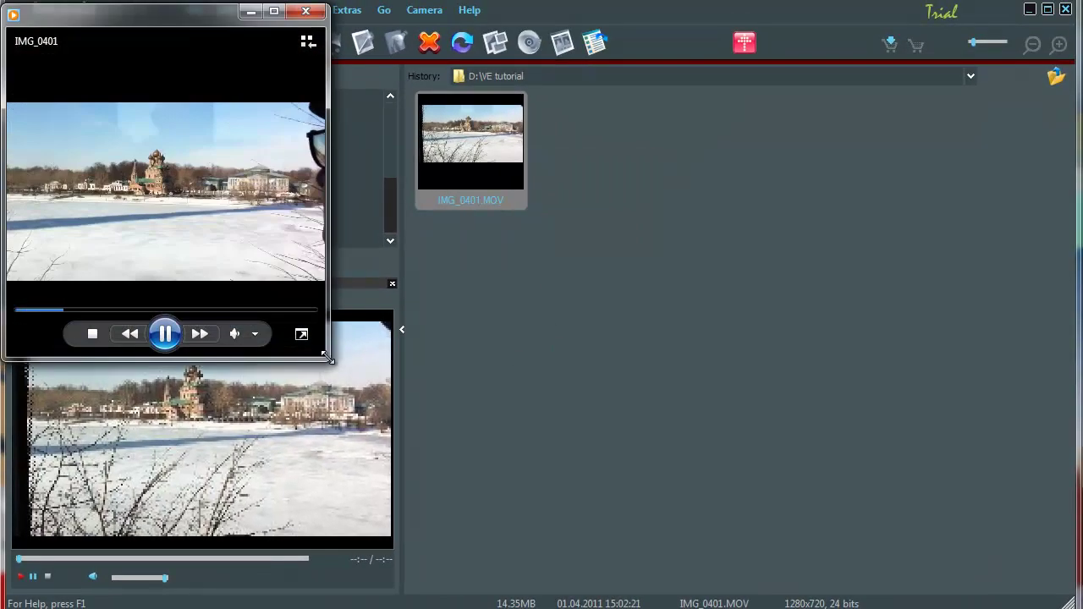
drag(330, 360, 979, 572)
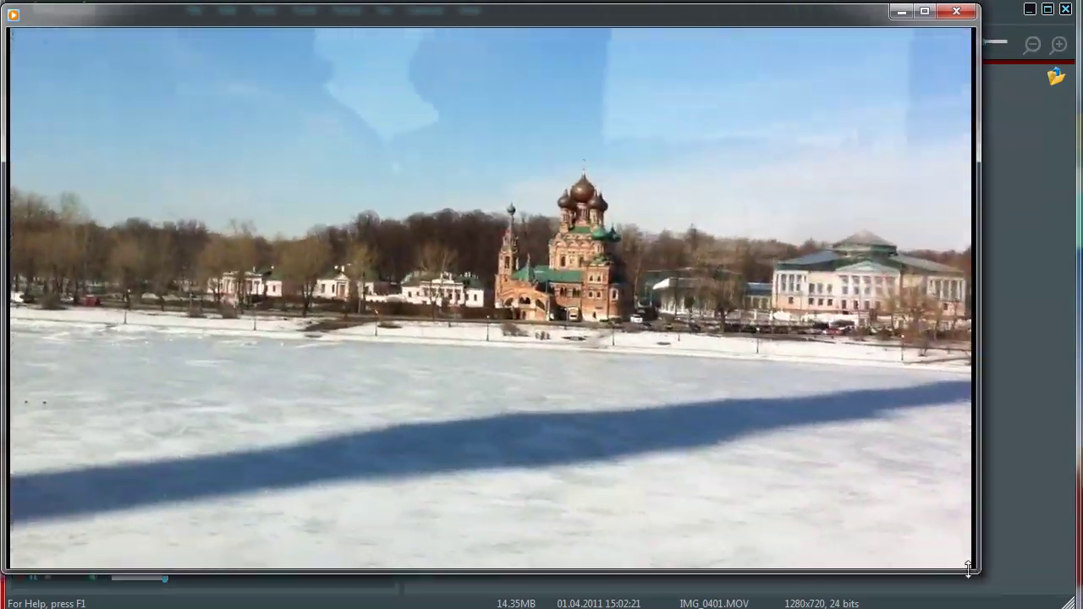
mouse_move(812, 473)
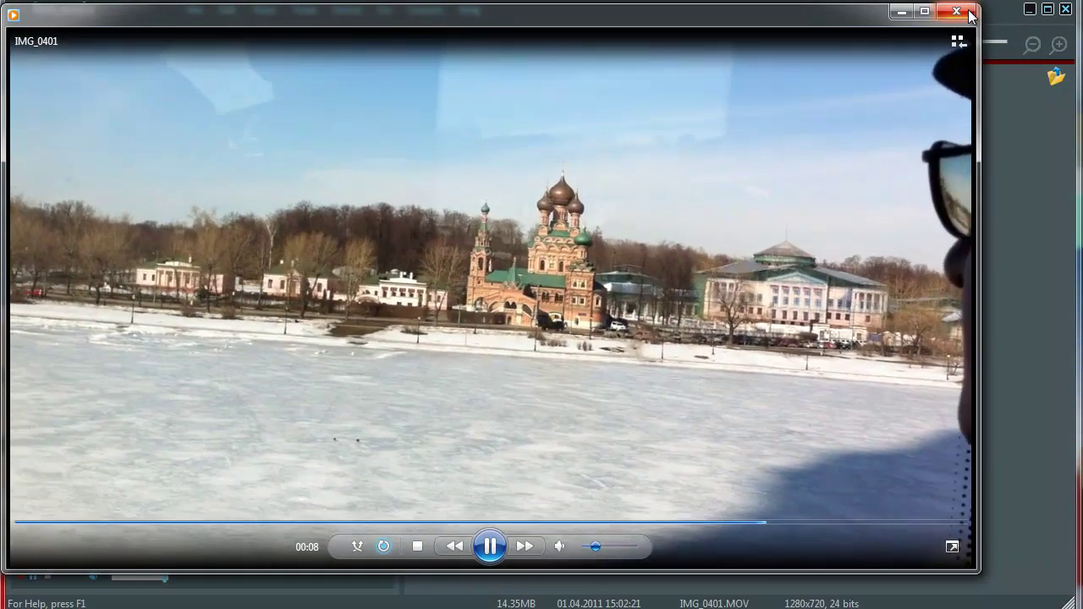
- Close the player, launch Video Enhancer from Extras, and drag IMG_0401.MOV into Clips to process
click(970, 14)
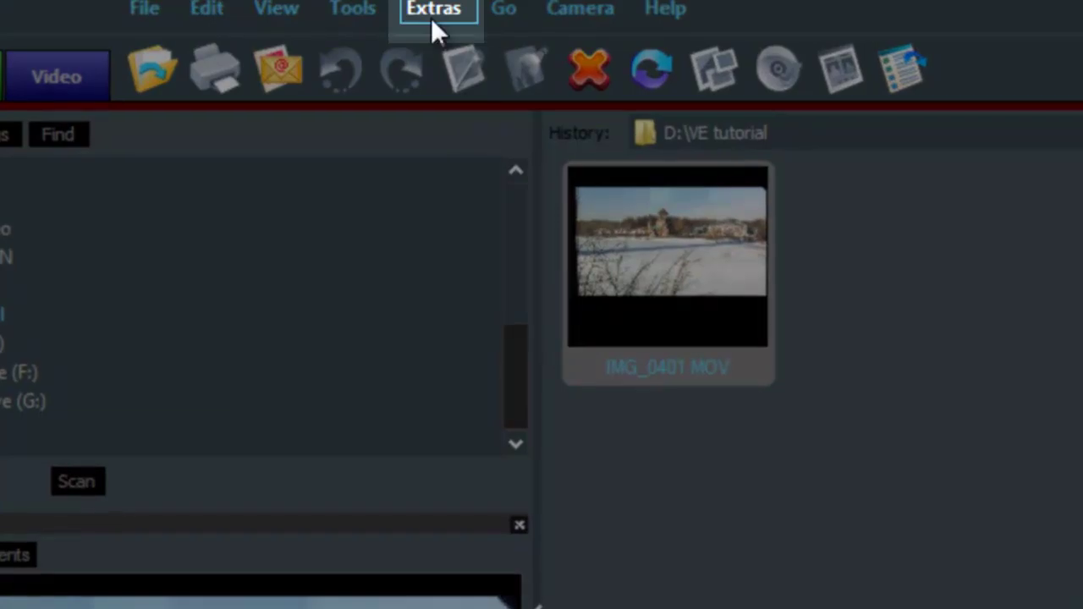
click(430, 17)
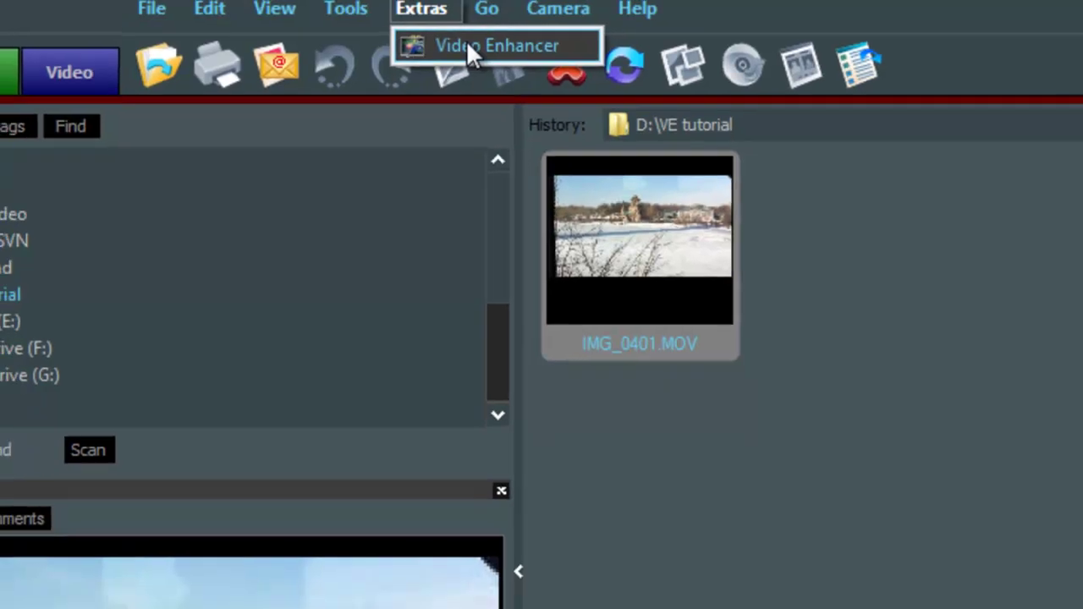
click(484, 48)
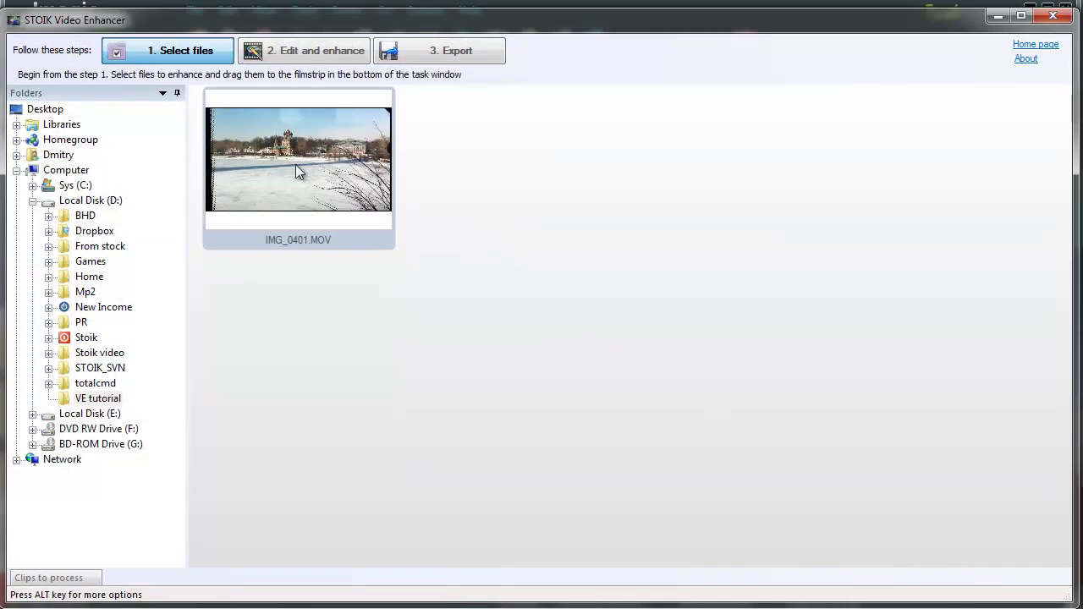
click(296, 164)
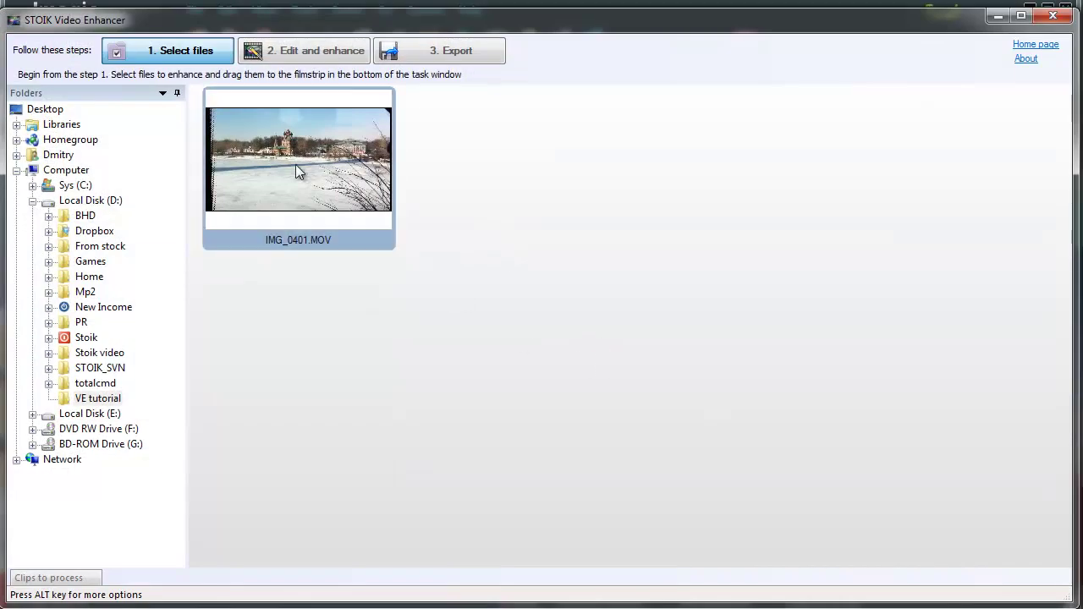
drag(294, 173, 115, 552)
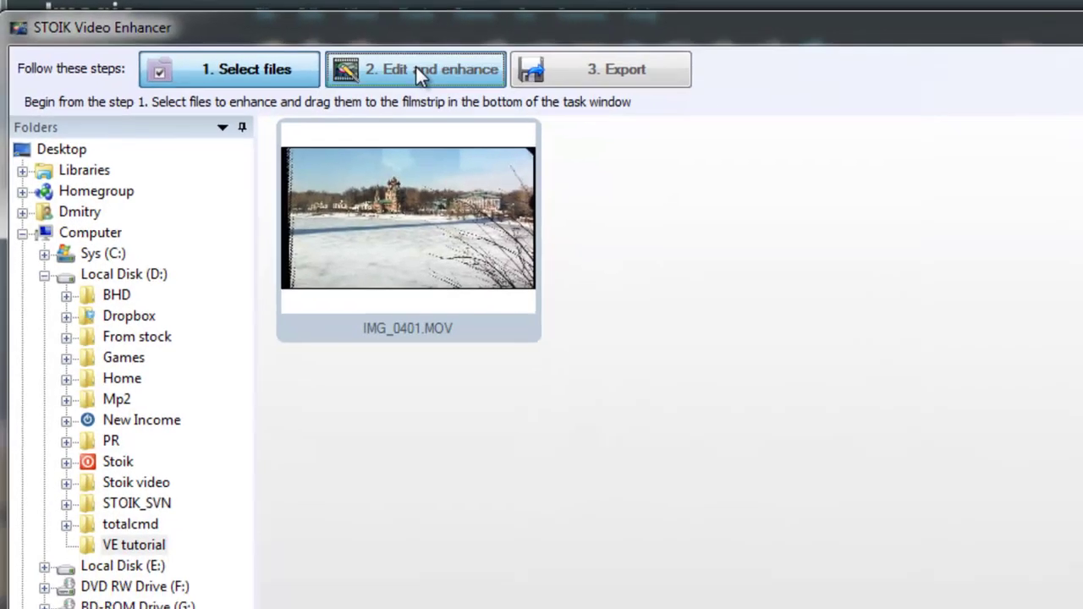
- In Edit and enhance, turn off Noise reduction and enable Stabilize at Middle strength
click(457, 76)
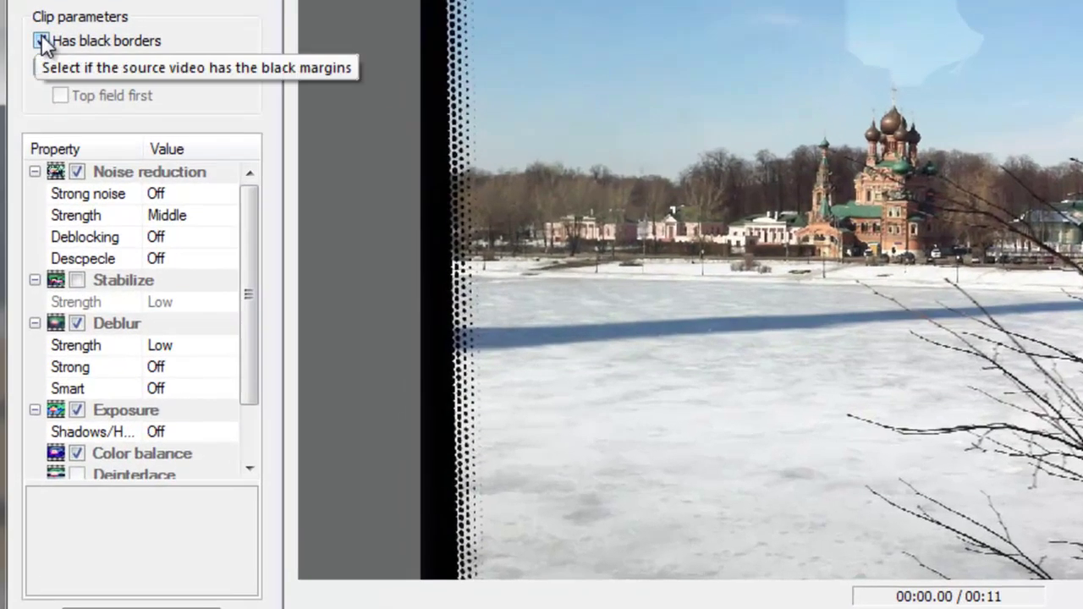
click(77, 172)
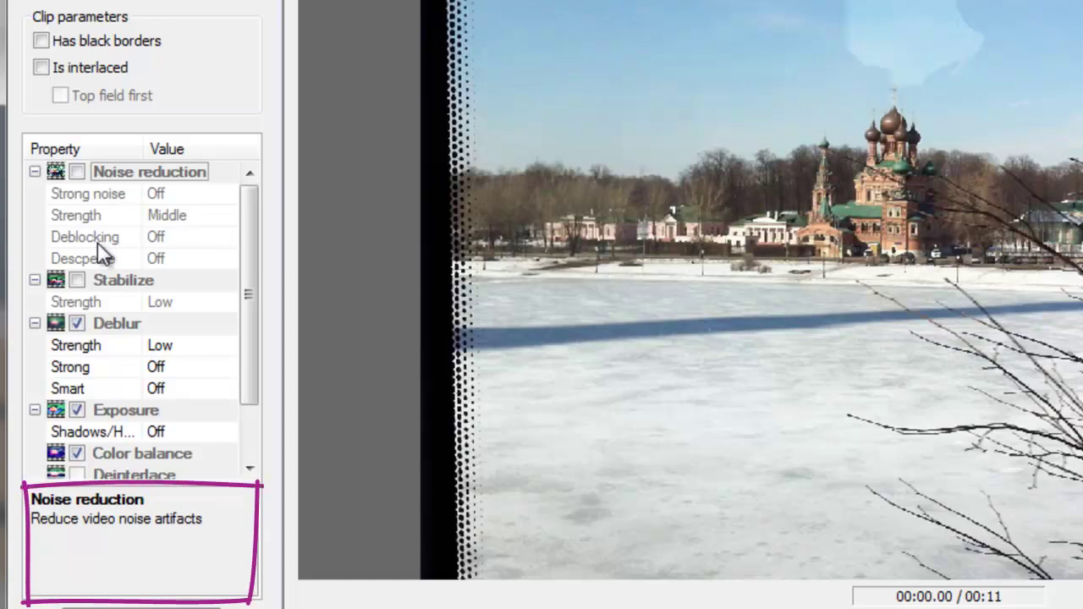
click(75, 279)
click(181, 302)
click(229, 302)
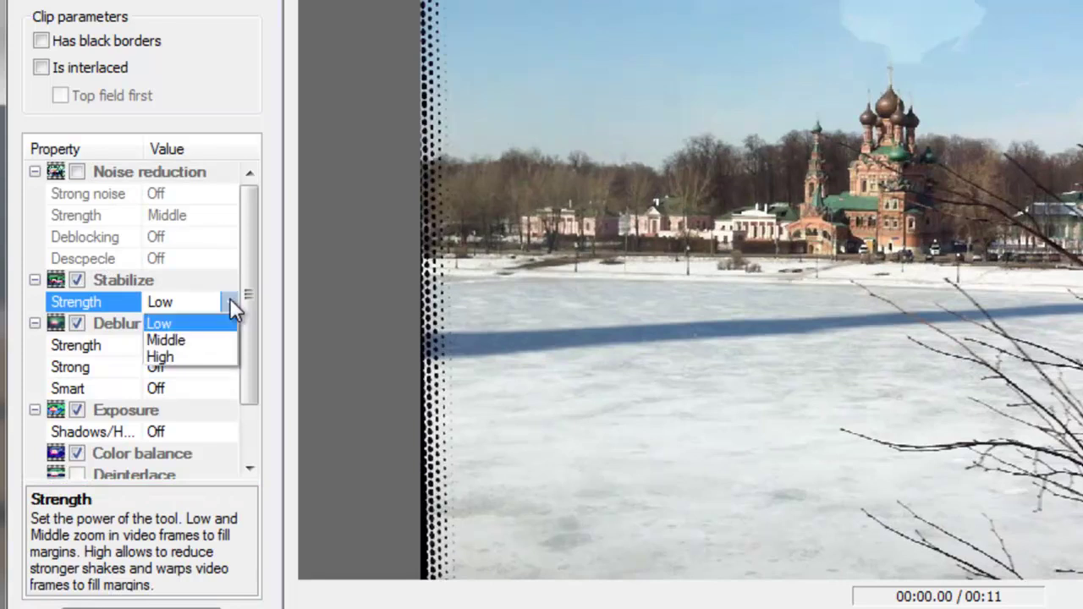
click(194, 339)
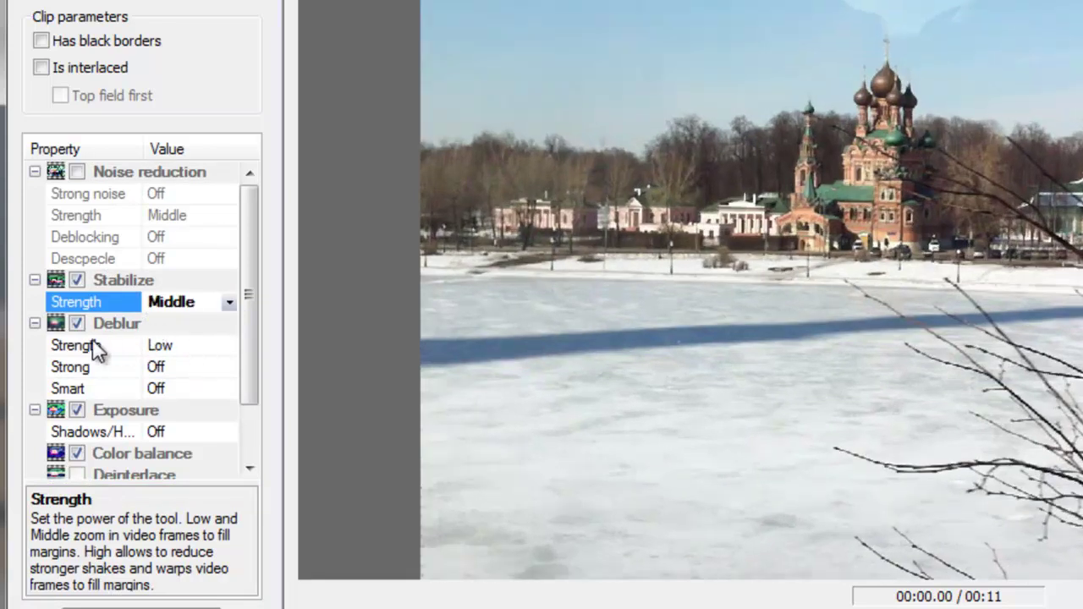
- Set Deblur to High strength with Smart On, and turn off Exposure and Color balance
click(156, 345)
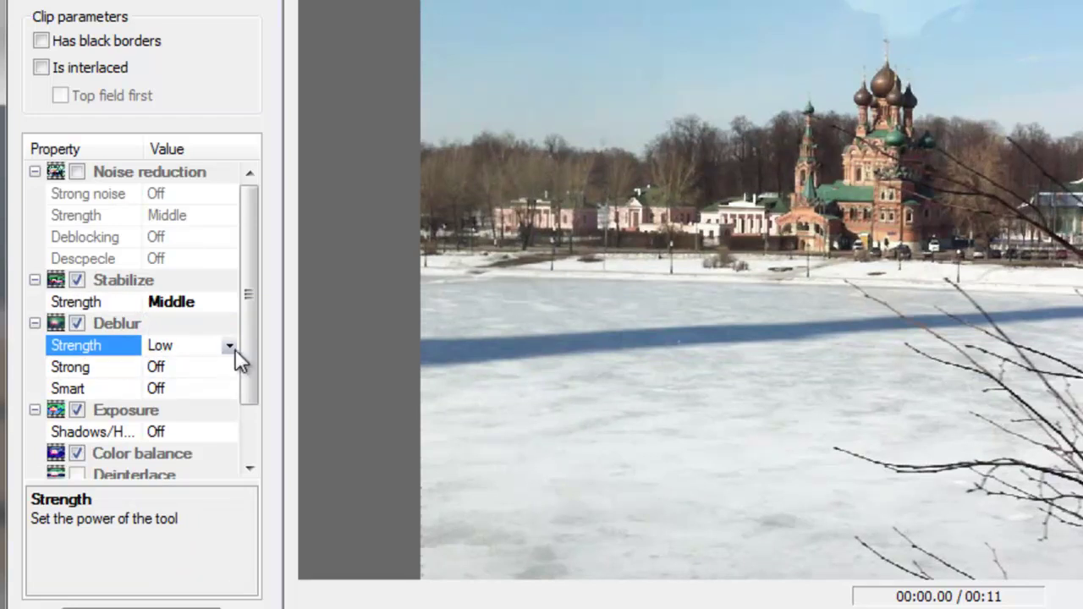
click(229, 346)
click(196, 399)
click(198, 387)
click(229, 387)
click(193, 407)
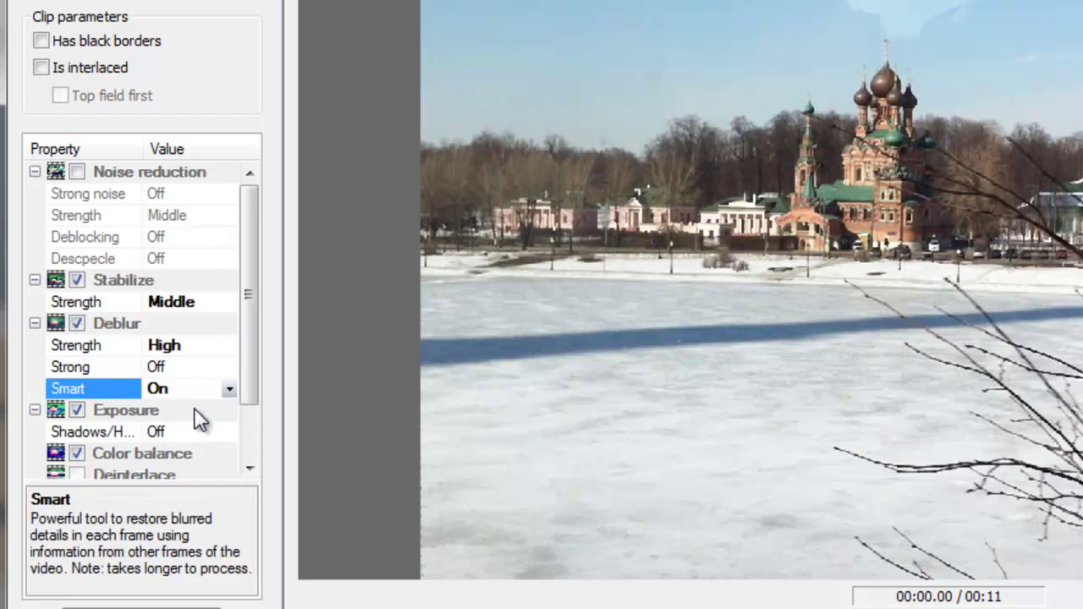
scroll(249, 404, down, 1)
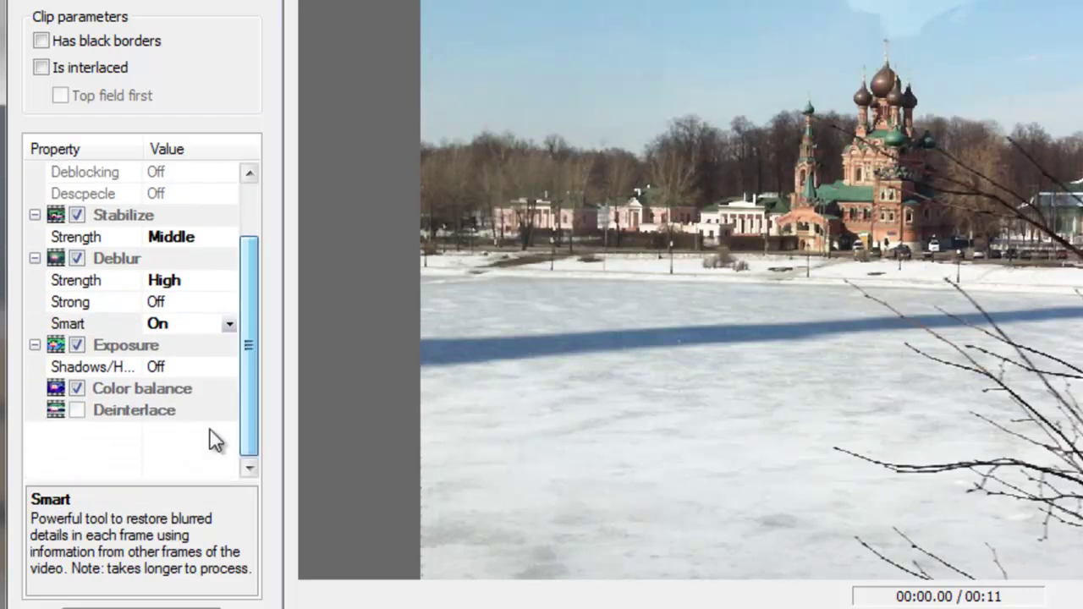
click(78, 345)
click(76, 388)
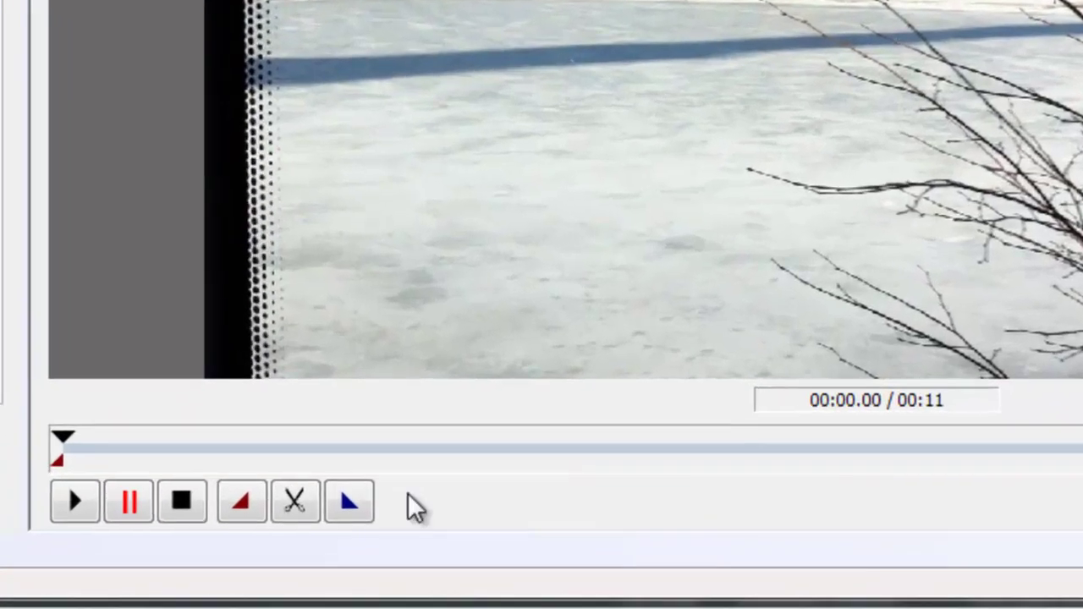
- Mark in at 00:04.31 and mark out at 00:08.00, then return the playhead to 00:04.31
mouse_move(61, 437)
mouse_down()
mouse_move(436, 455)
mouse_move(605, 512)
mouse_up()
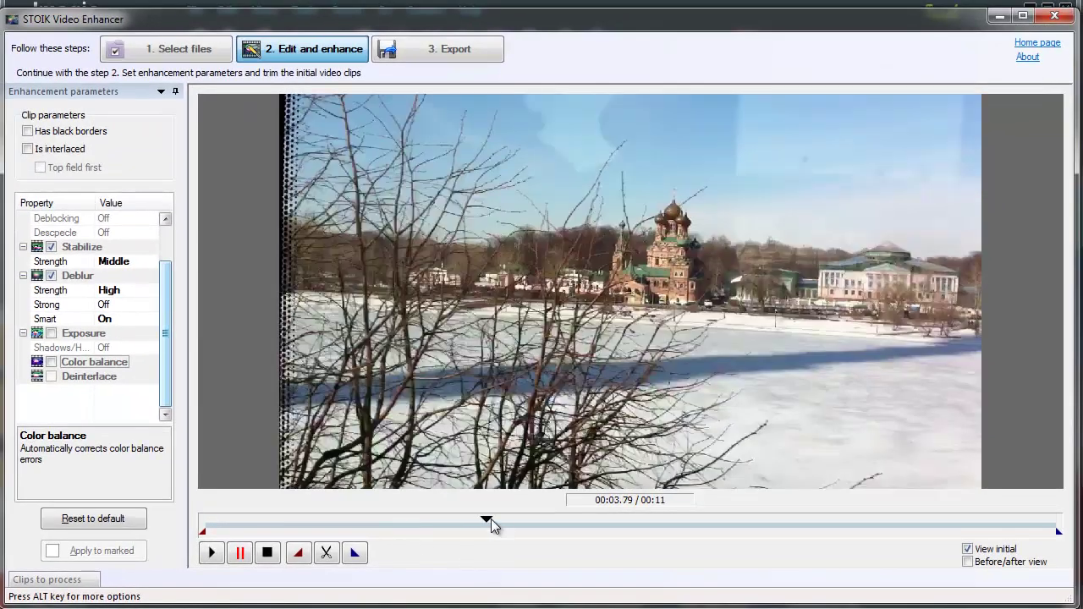
drag(486, 518, 527, 530)
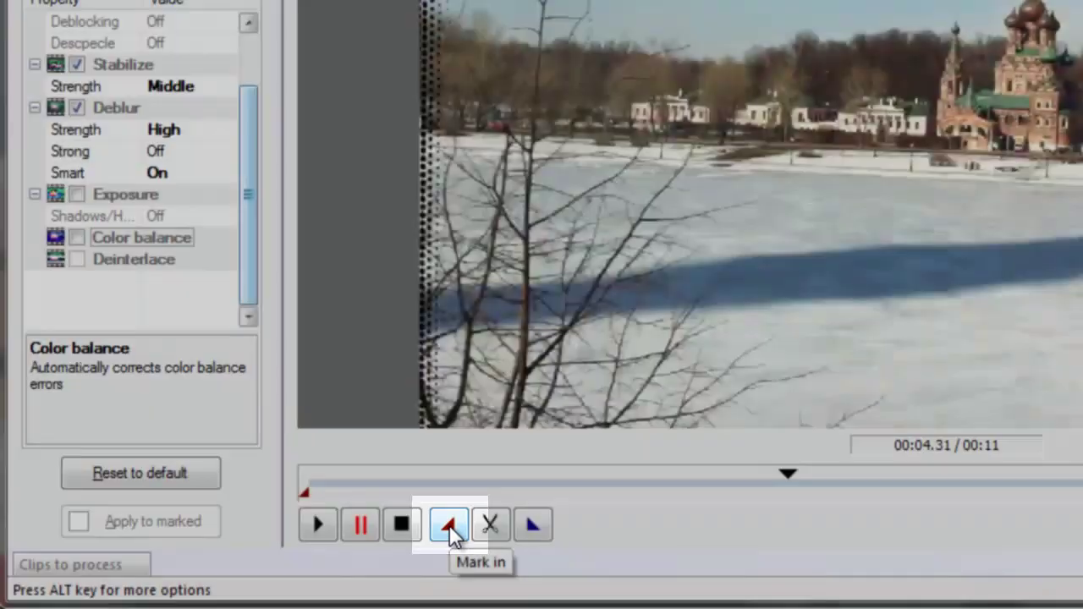
click(448, 526)
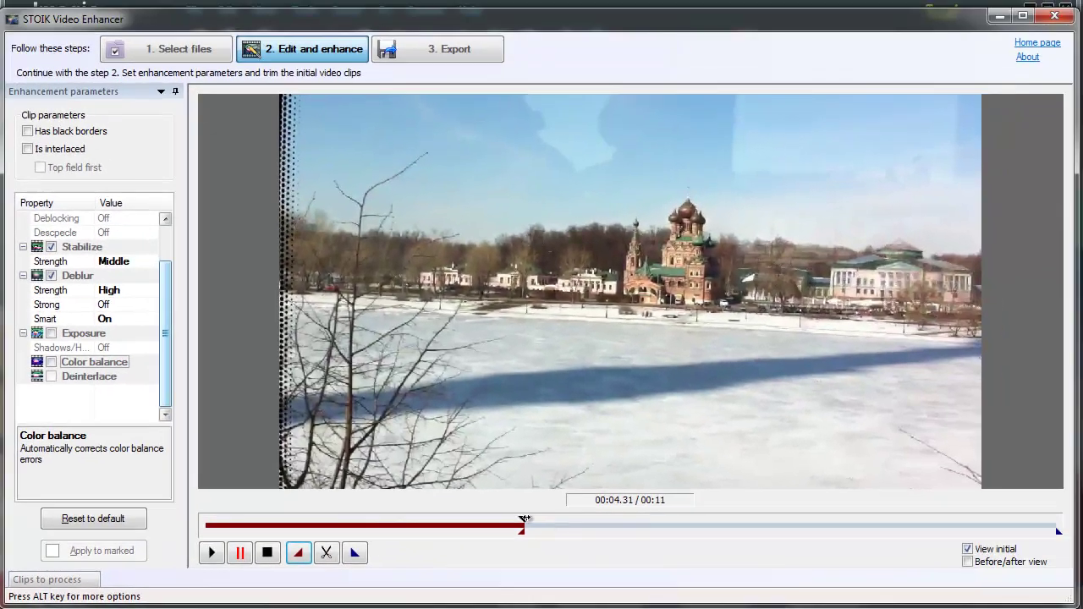
drag(526, 519, 800, 566)
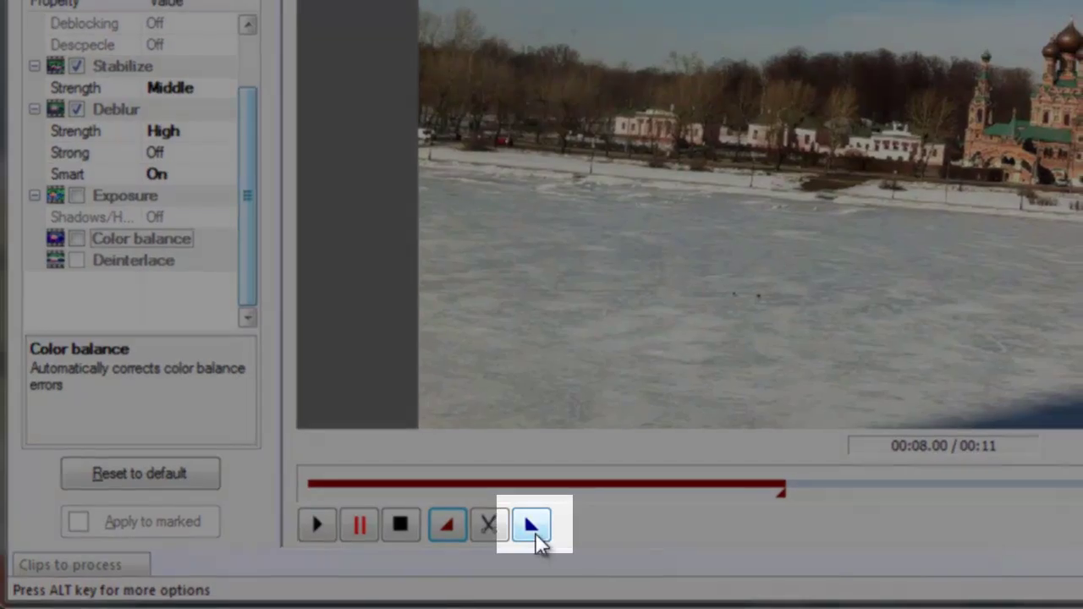
click(354, 553)
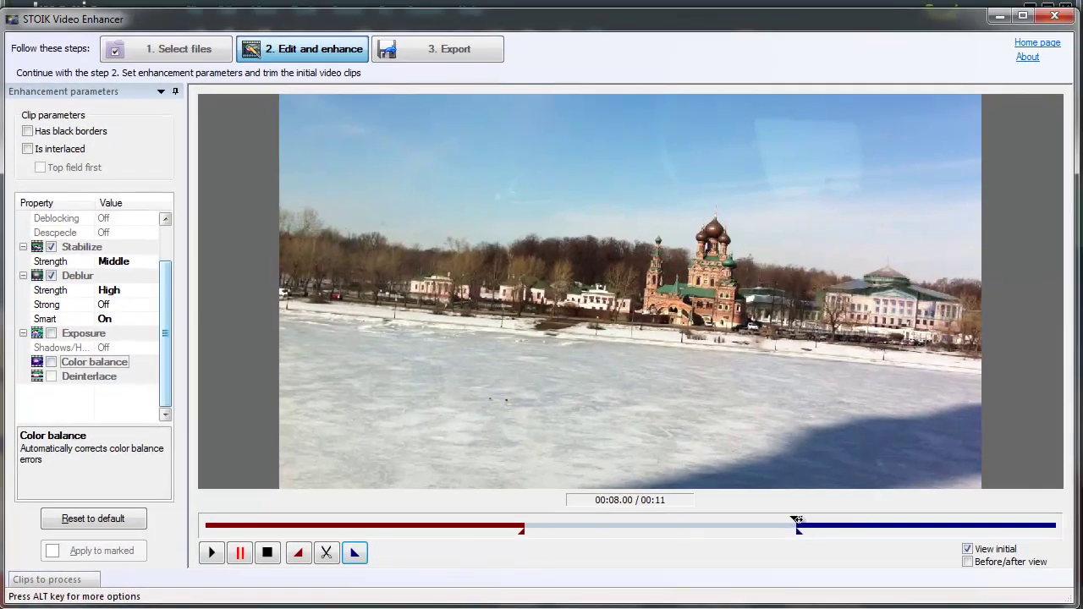
drag(796, 519, 525, 521)
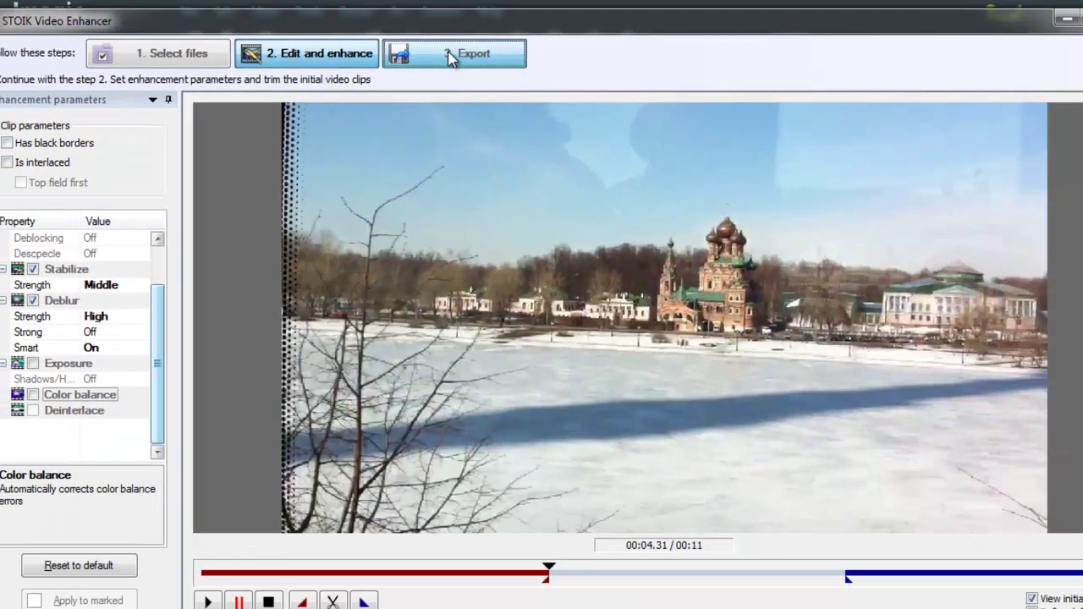
- Export at 1920x1080 with STOIK Super Resolution upscaling, saving into the original clips' folders
click(524, 77)
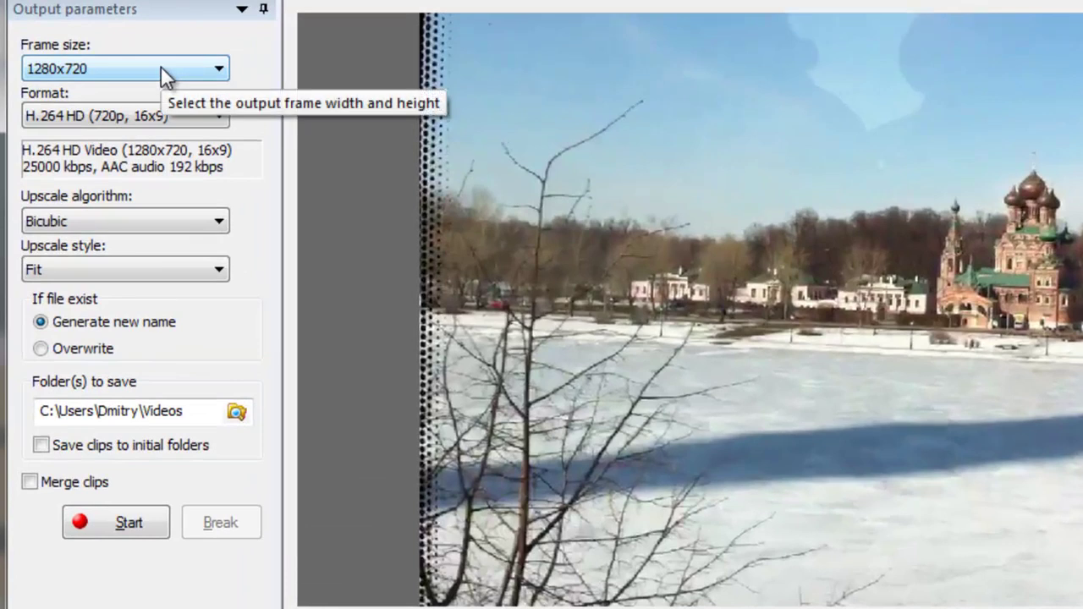
click(161, 66)
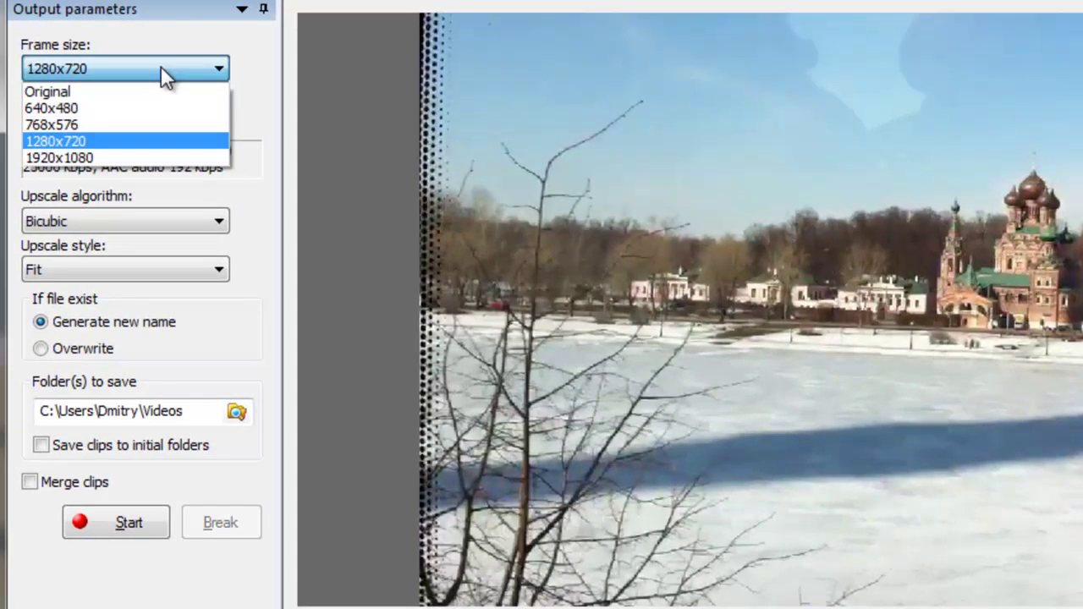
click(92, 158)
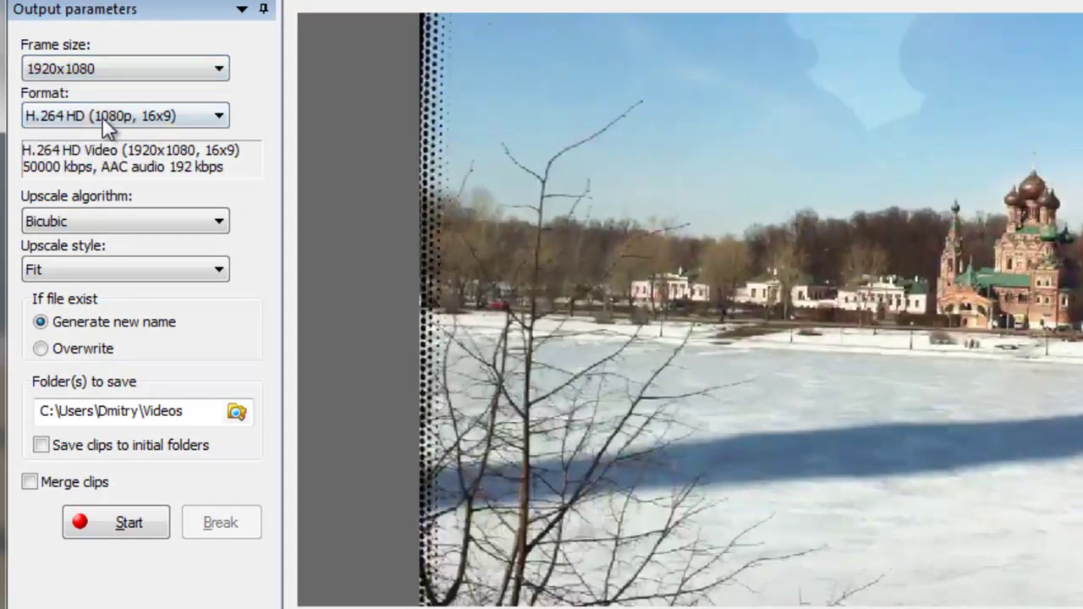
click(85, 223)
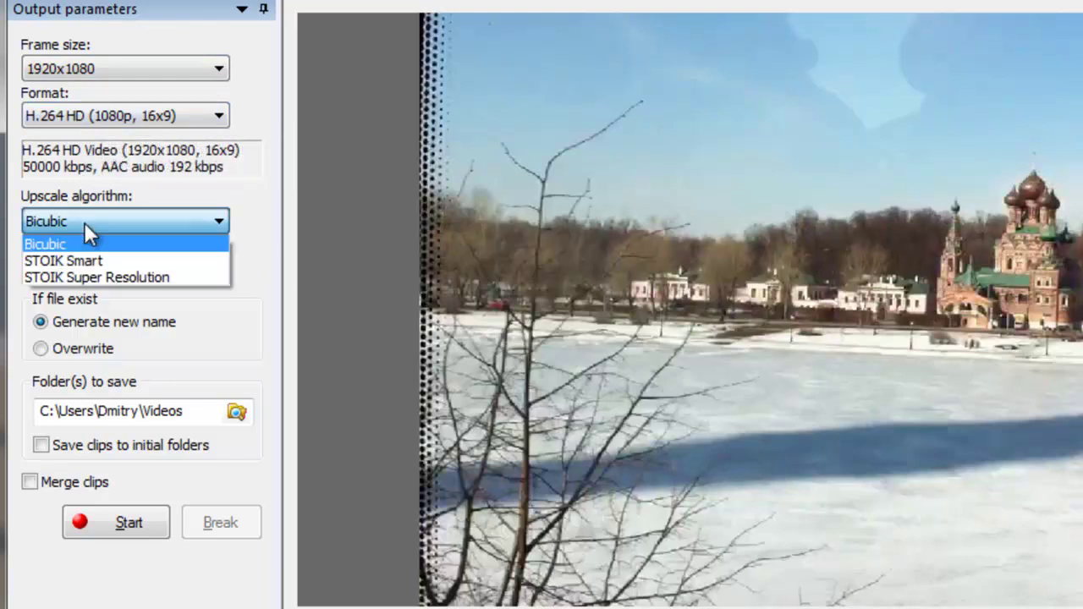
click(94, 276)
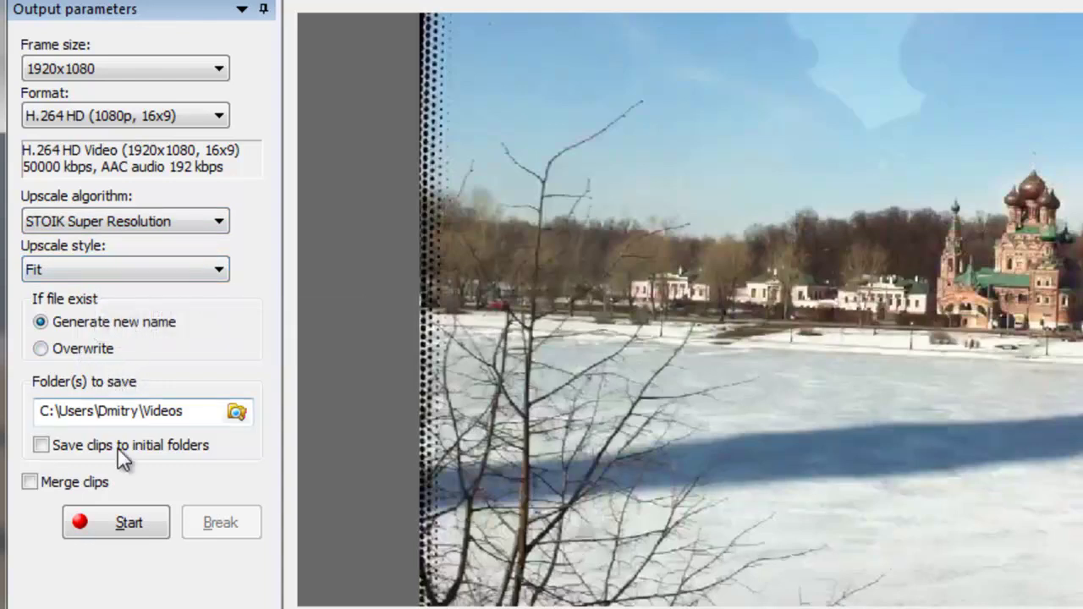
click(41, 445)
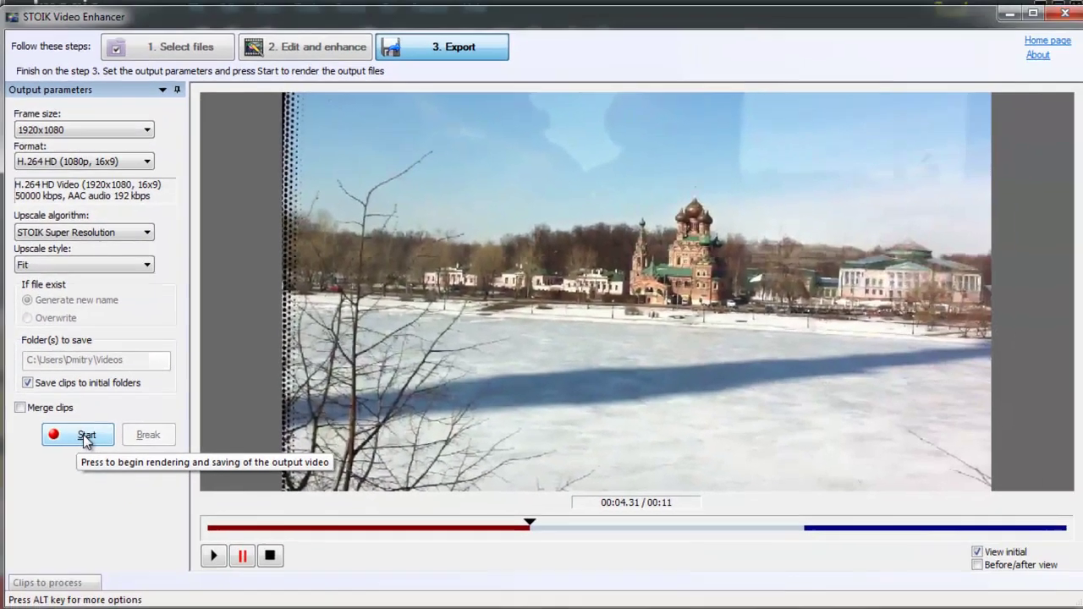
- Render the enhanced clip, then clear the selection in Imagic's VE tutorial folder
click(123, 522)
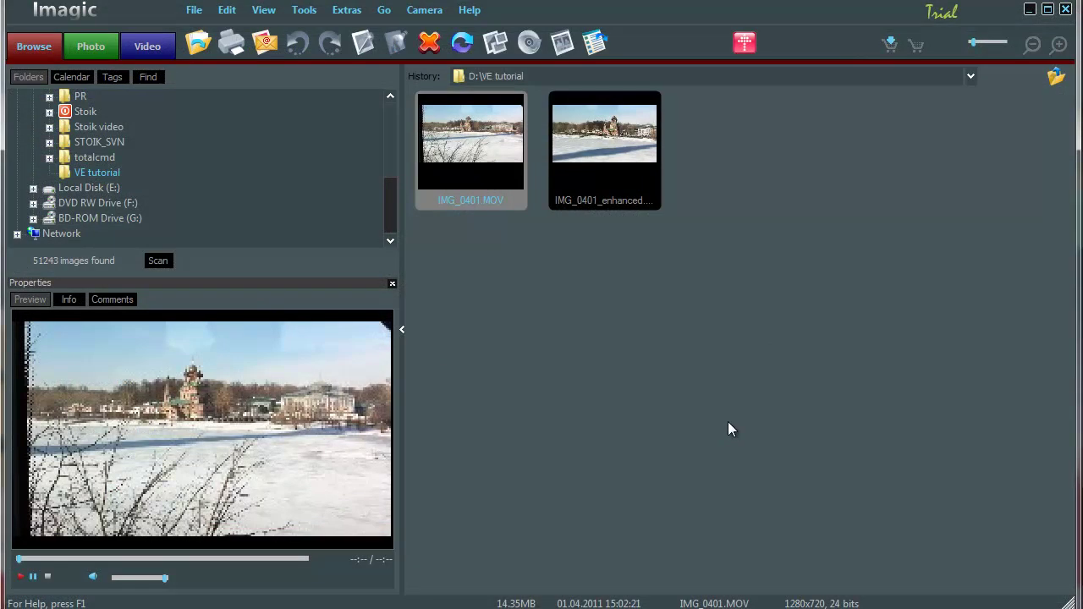
click(728, 422)
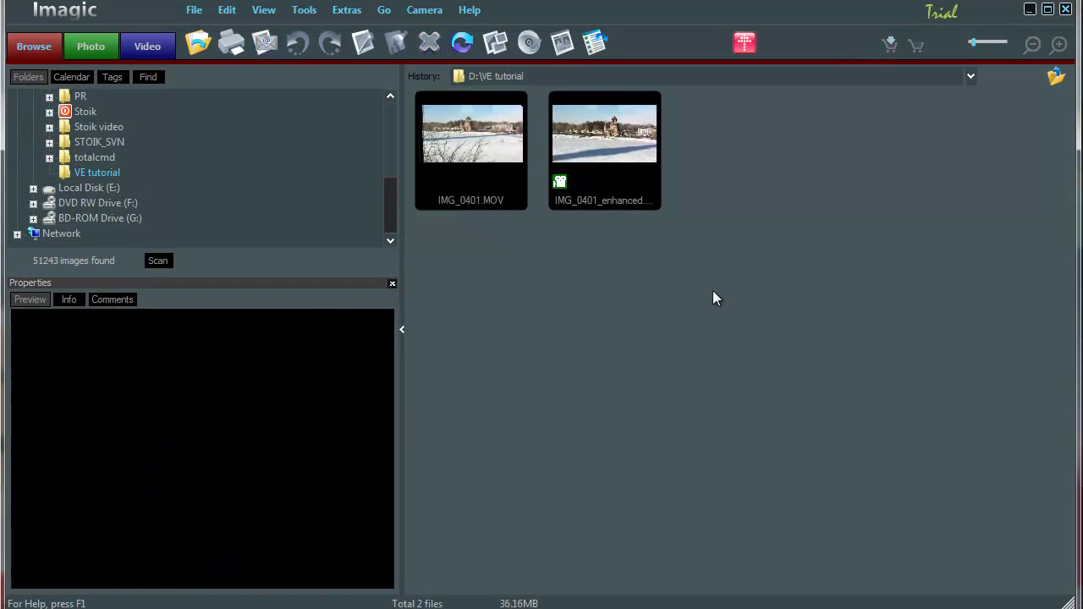
mouse_move(617, 129)
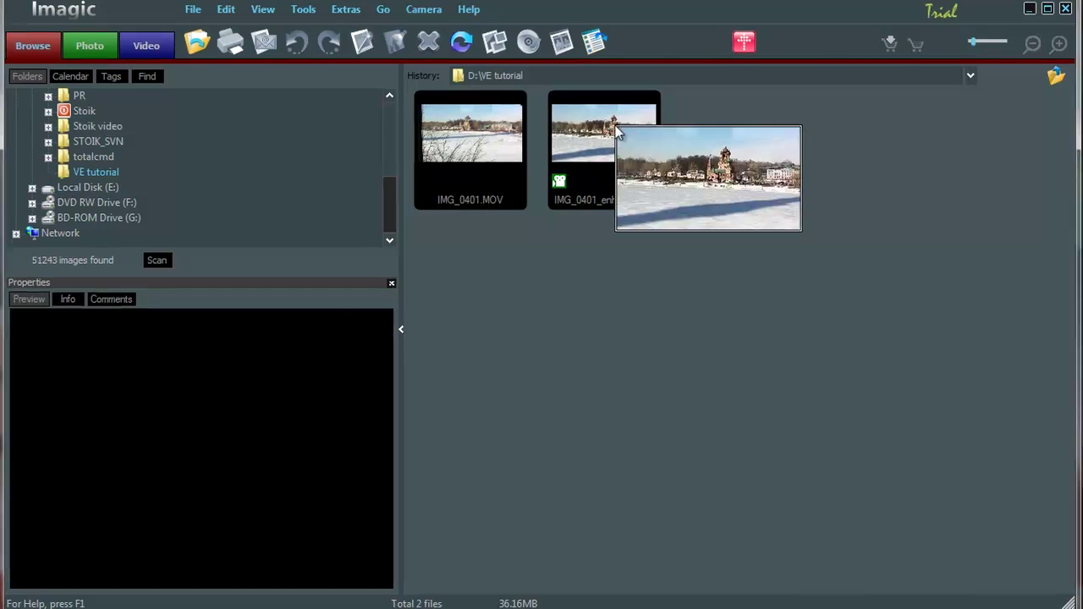
- Play IMG_0401_enhanced.mp4 and enlarge the player window to watch the 1920x1080 result
click(615, 132)
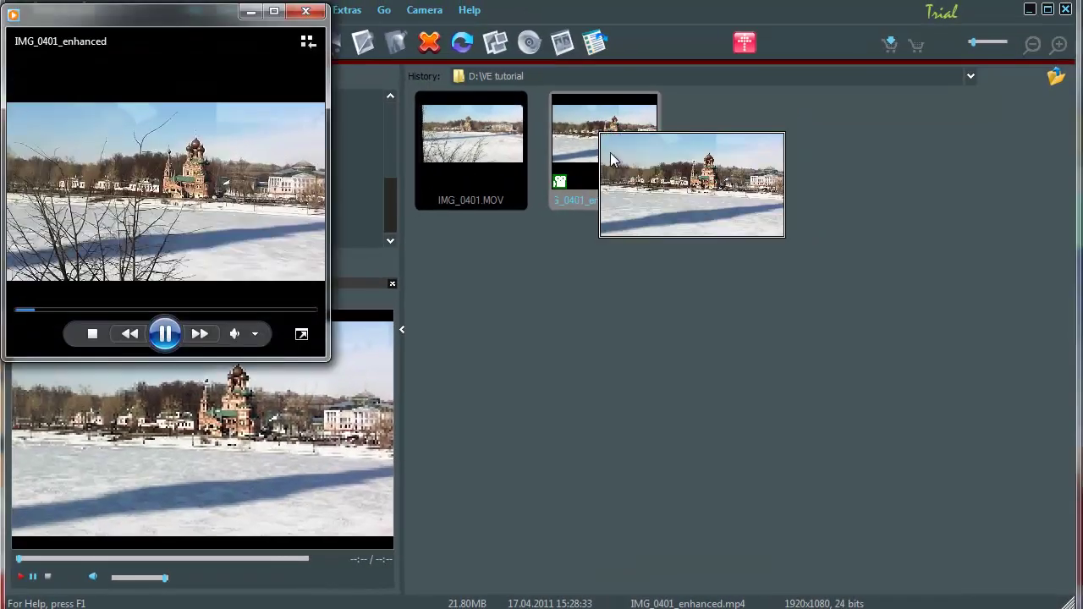
drag(326, 357, 937, 524)
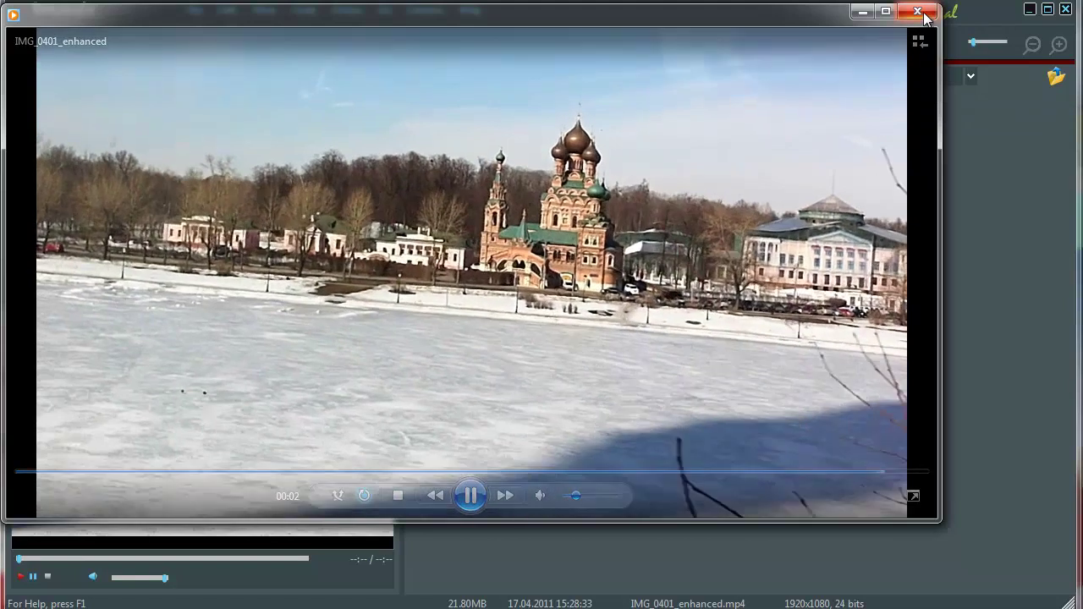
- Close the media player and deselect IMG_0401_enhanced in the VE tutorial folder
click(926, 17)
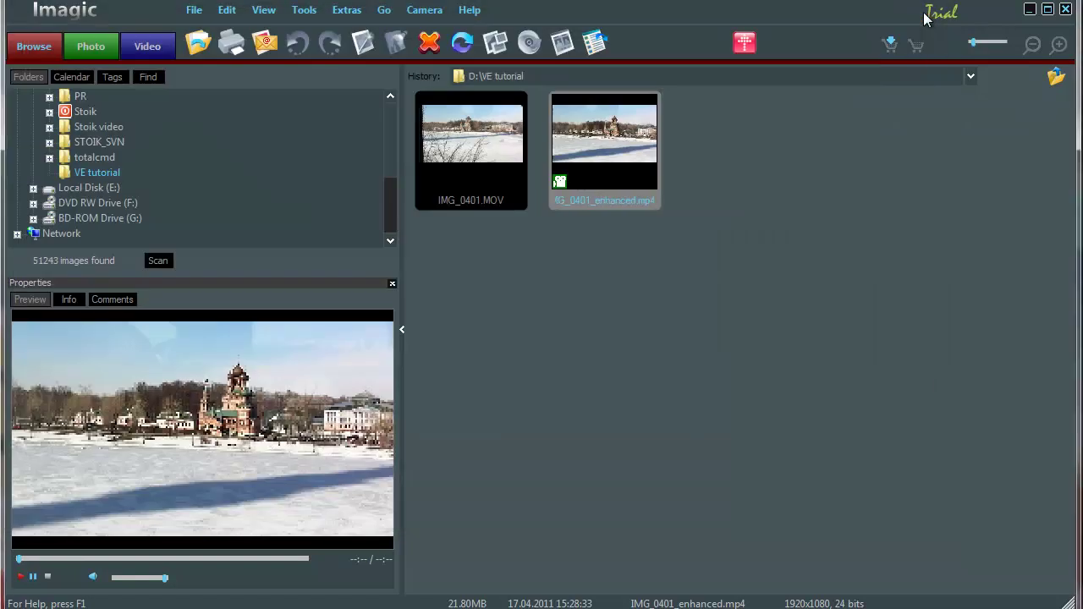
click(847, 252)
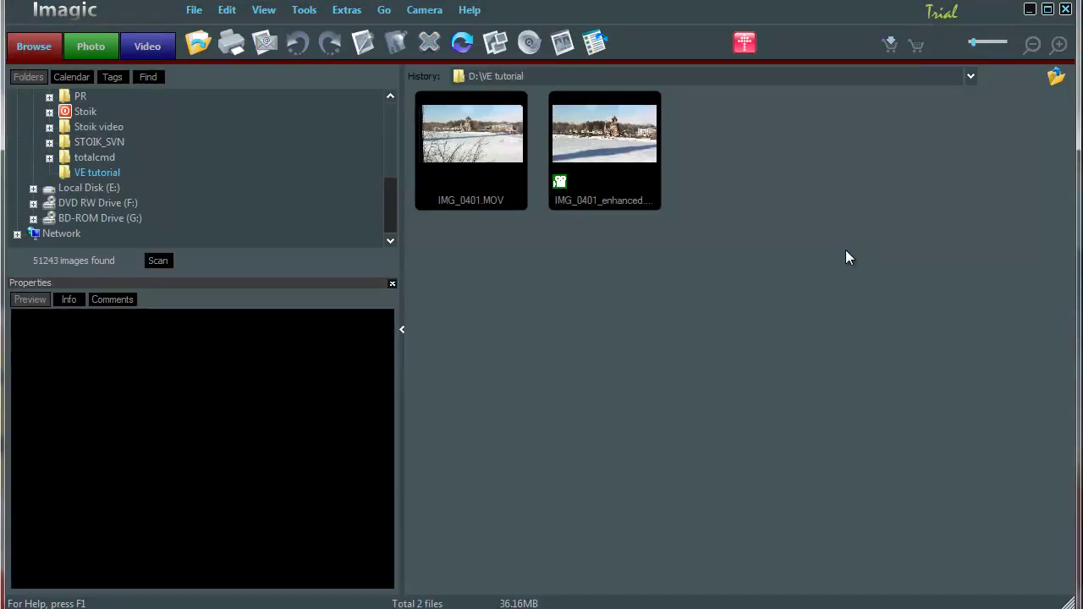